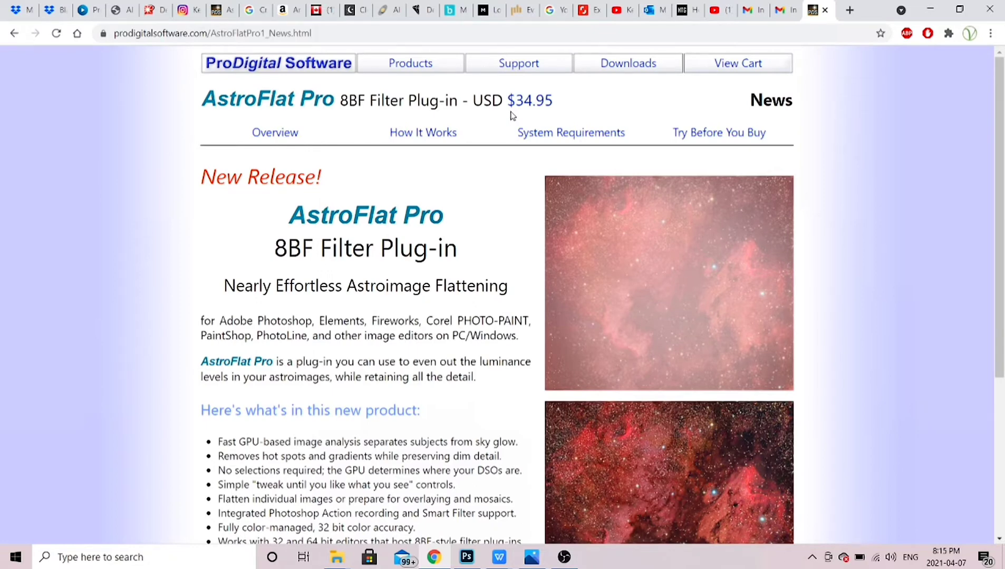
Step: Switch to Photoshop and flatten the Pinwheel Galaxy image with the AstroFlat Pro filter at its initial settings
{"action": "left_click", "coordinate": [466, 557]}
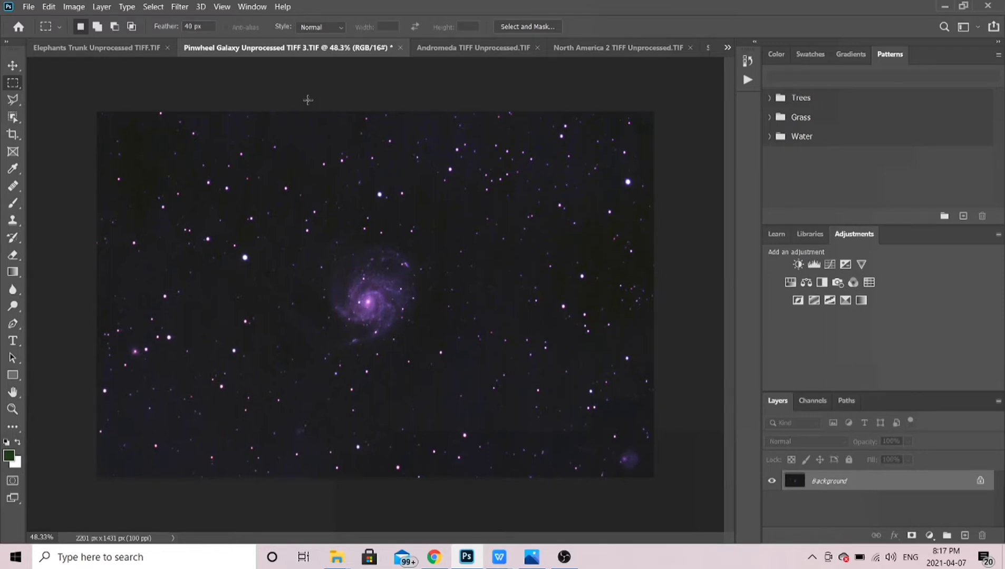
{"action": "left_click", "coordinate": [180, 7]}
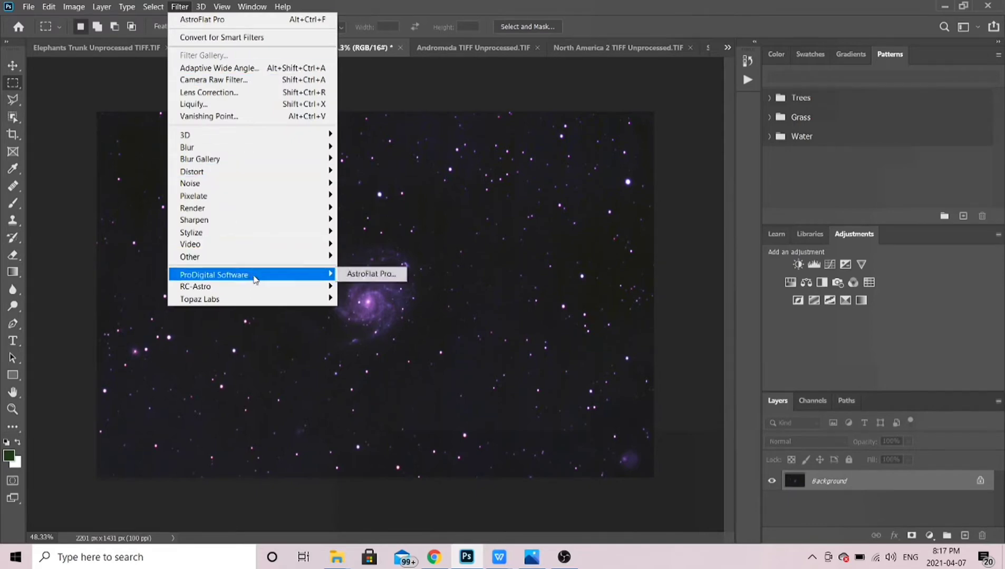
{"action": "mouse_move", "coordinate": [265, 287]}
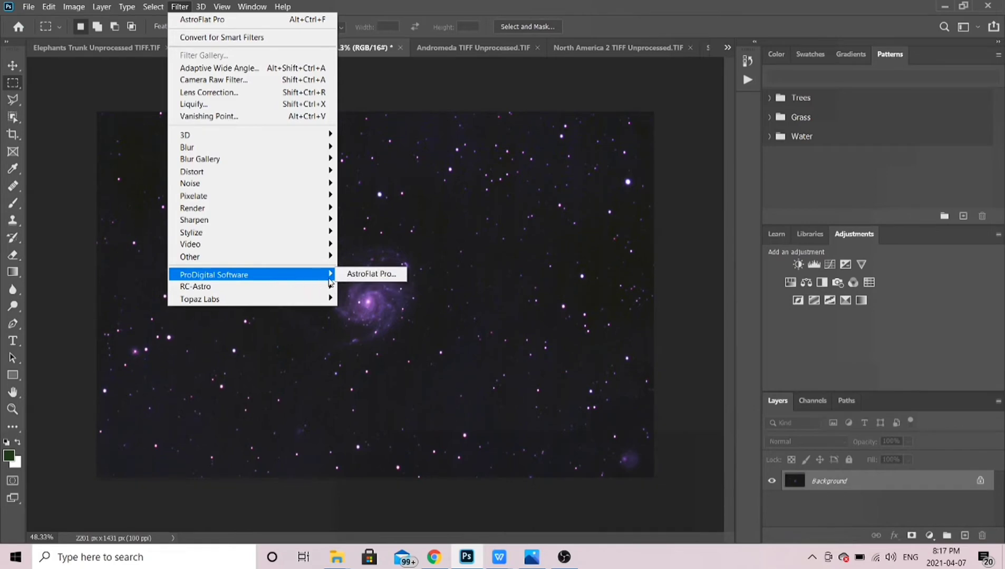
{"action": "left_click", "coordinate": [372, 274]}
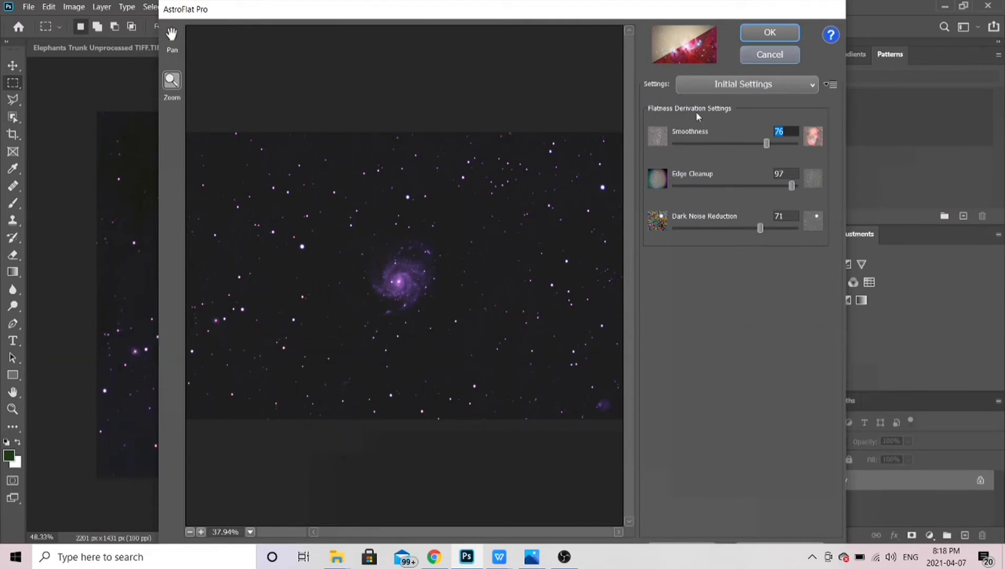
{"action": "left_click", "coordinate": [768, 33]}
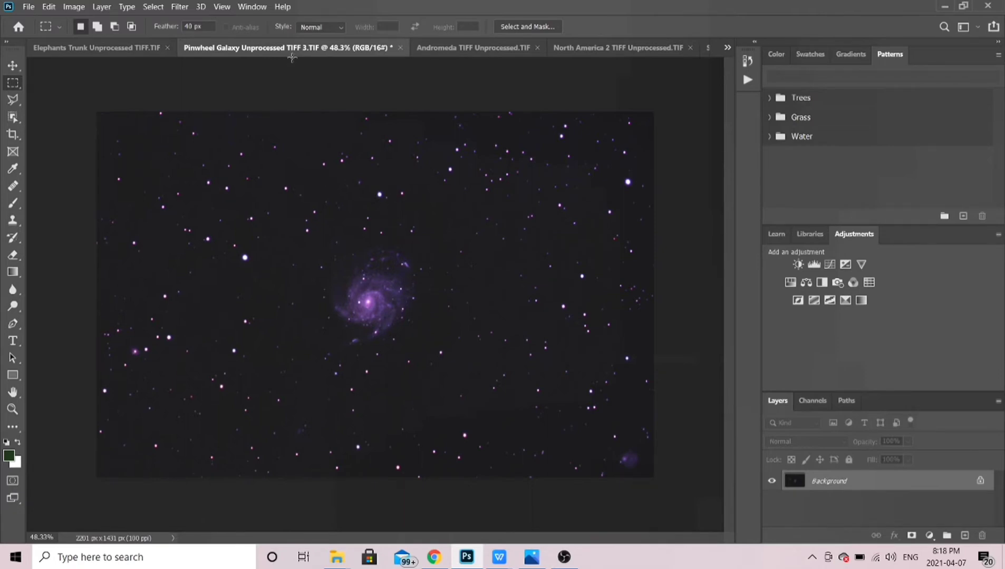
Step: Try to raise the contrast of the Pinwheel Galaxy image slightly with Brightness/Contrast
{"action": "left_click", "coordinate": [73, 6]}
{"action": "mouse_move", "coordinate": [114, 41]}
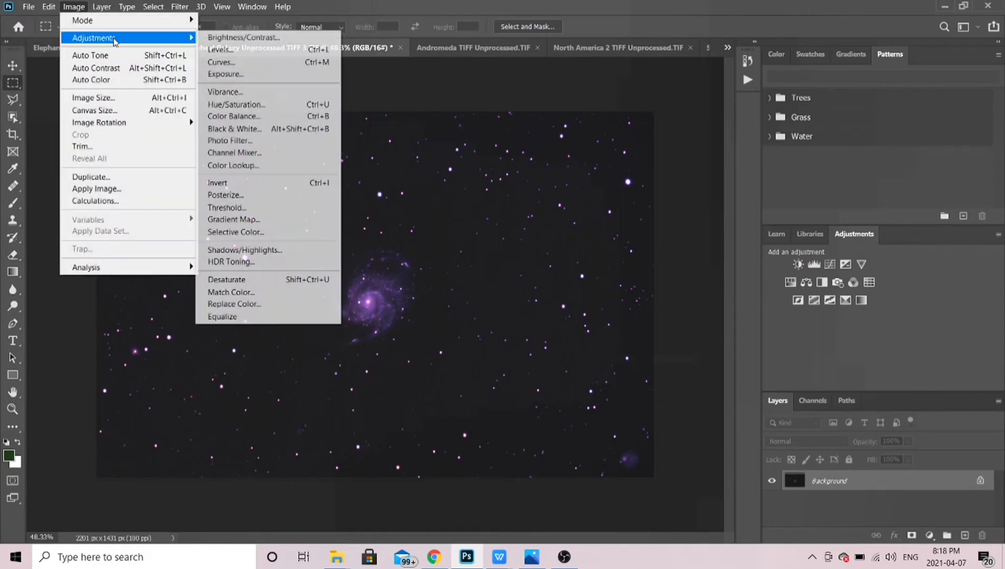
{"action": "left_click", "coordinate": [245, 38]}
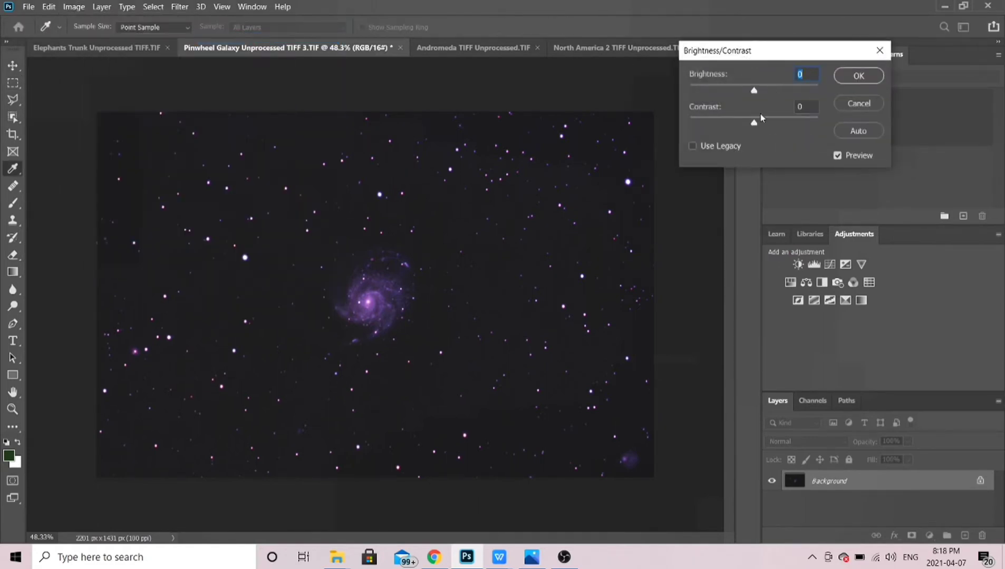
{"action": "left_click_drag", "start_coordinate": [755, 124], "coordinate": [763, 124]}
{"action": "left_click", "coordinate": [855, 107]}
Step: Flatten the Andromeda image with AstroFlat Pro, setting Smoothness to 91 and Dark Noise Reduction to 51
{"action": "left_click", "coordinate": [462, 48]}
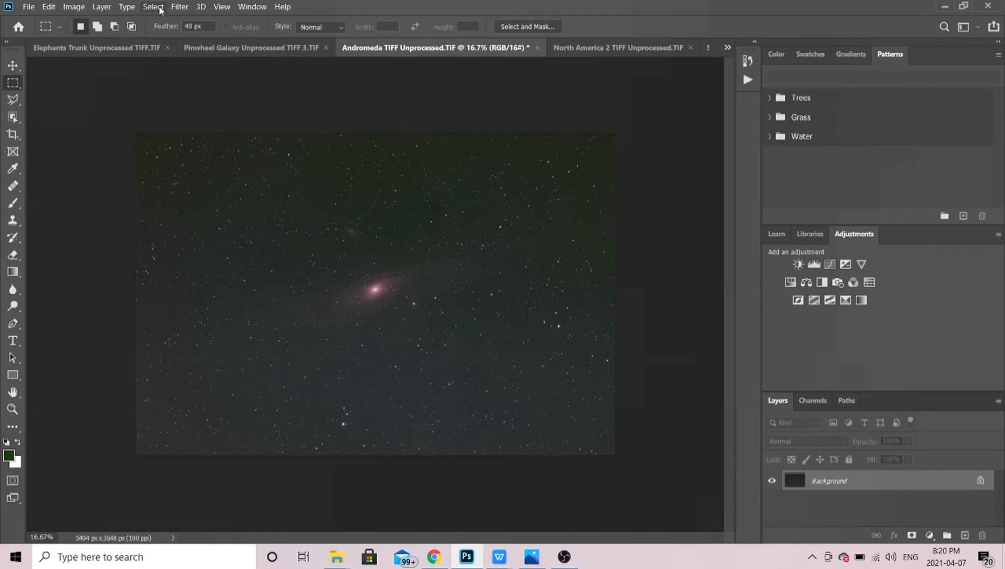
{"action": "left_click", "coordinate": [179, 8]}
{"action": "mouse_move", "coordinate": [252, 199]}
{"action": "mouse_move", "coordinate": [299, 275]}
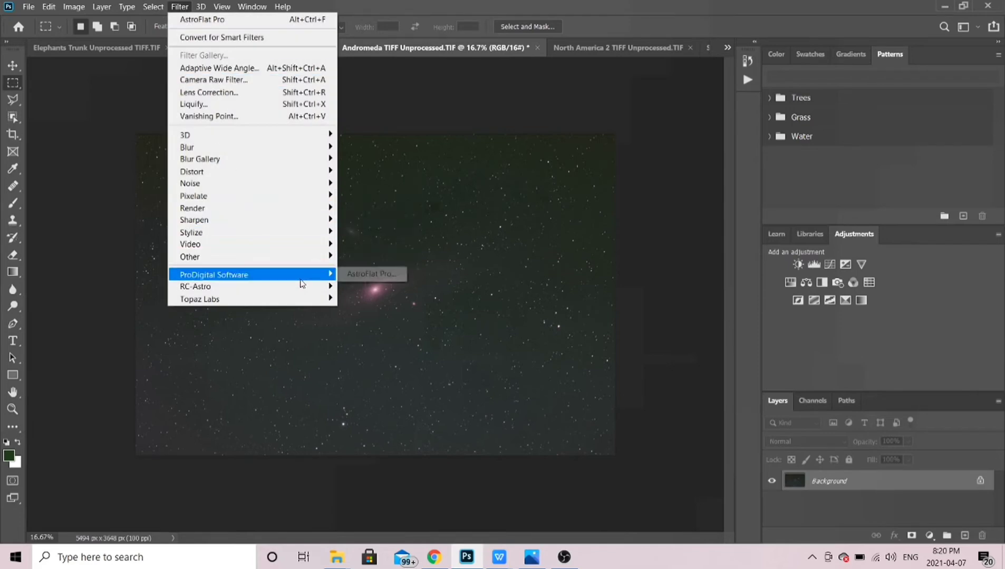
{"action": "left_click", "coordinate": [374, 274]}
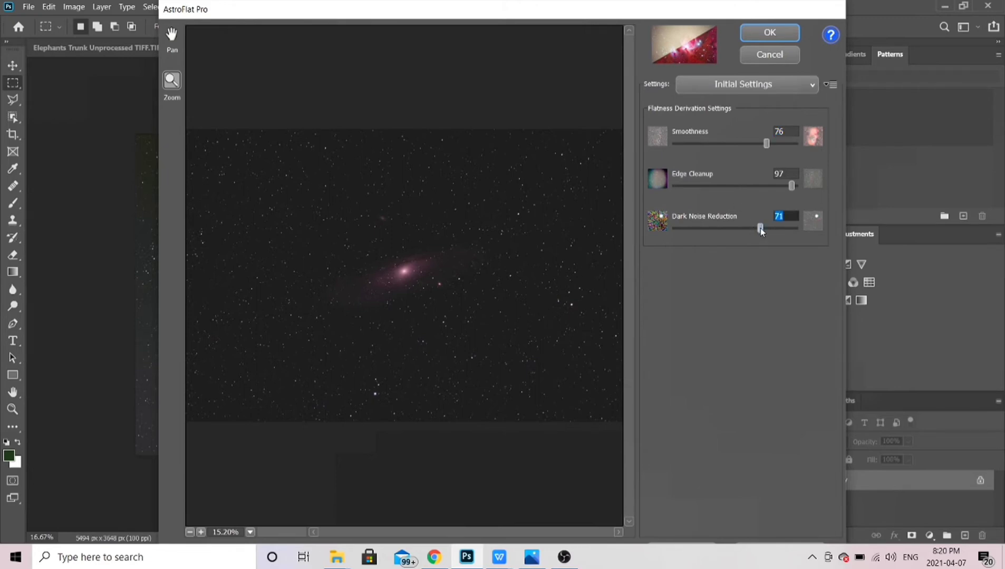
{"action": "left_click_drag", "start_coordinate": [759, 228], "coordinate": [726, 231]}
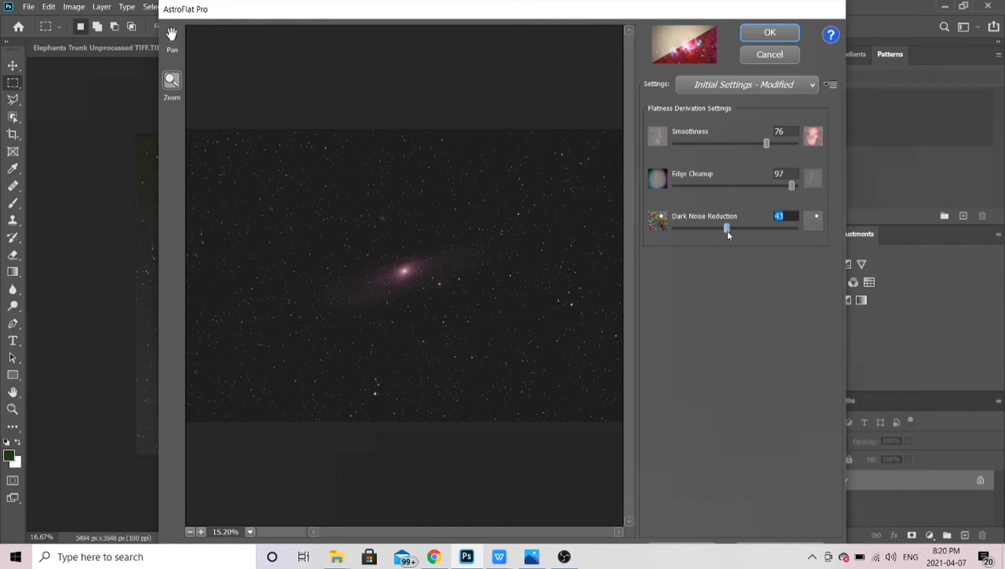
{"action": "left_click_drag", "start_coordinate": [727, 231], "coordinate": [736, 232]}
{"action": "mouse_move", "coordinate": [791, 186]}
{"action": "left_mouse_down"}
{"action": "mouse_move", "coordinate": [658, 197]}
{"action": "mouse_move", "coordinate": [790, 198]}
{"action": "left_mouse_up"}
{"action": "mouse_move", "coordinate": [765, 144]}
{"action": "left_mouse_down"}
{"action": "mouse_move", "coordinate": [674, 143]}
{"action": "mouse_move", "coordinate": [783, 153]}
{"action": "left_mouse_up"}
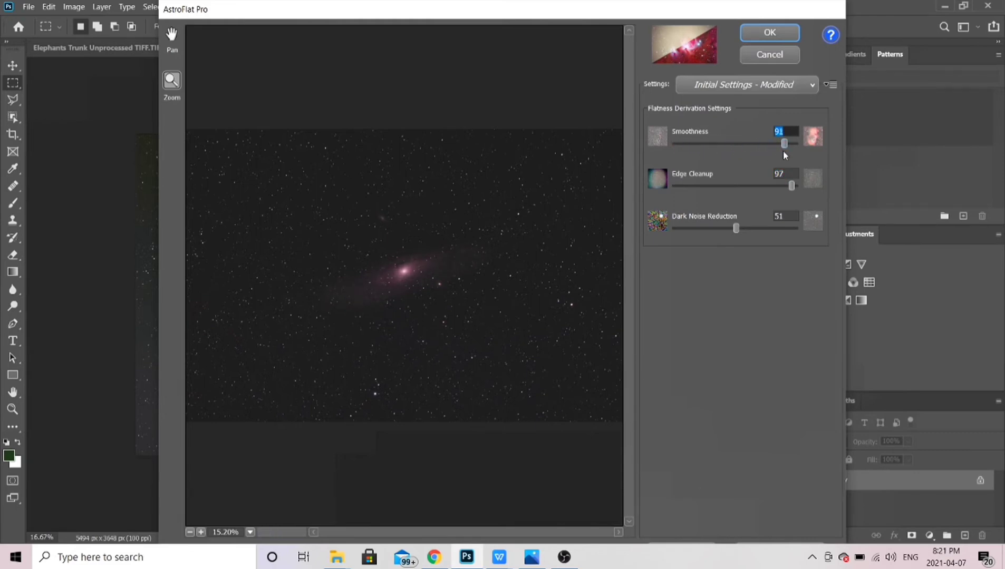
{"action": "left_click", "coordinate": [775, 41]}
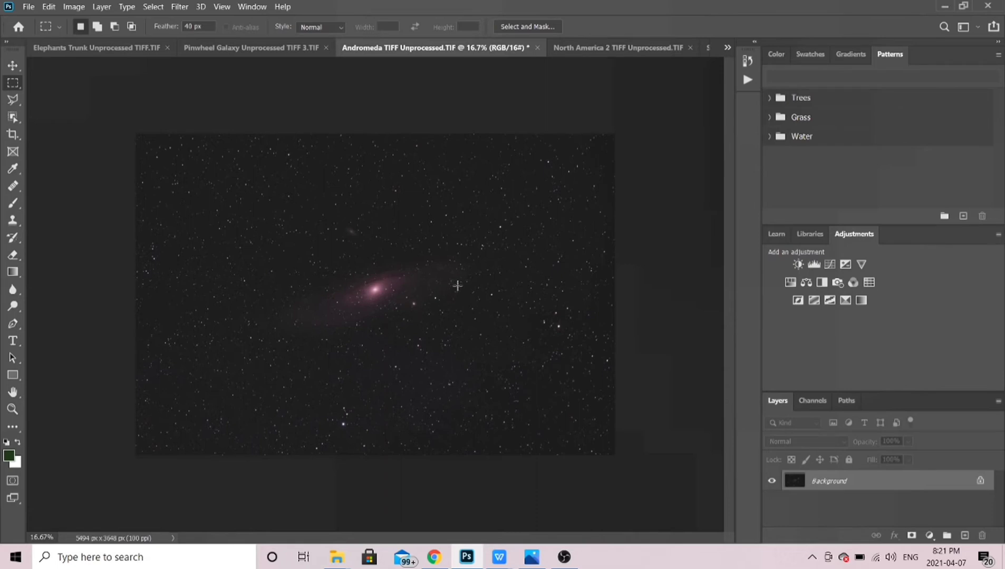
Step: Brighten the Andromeda image with an RGB Curves adjustment that maps input 35 to output 47
{"action": "left_click", "coordinate": [74, 7]}
{"action": "mouse_move", "coordinate": [106, 38]}
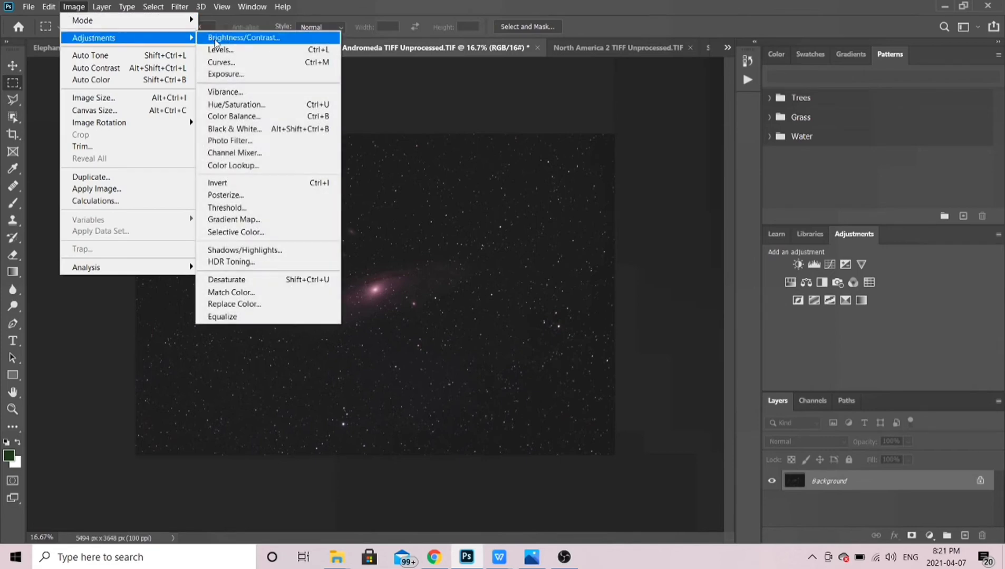
{"action": "left_click", "coordinate": [232, 61]}
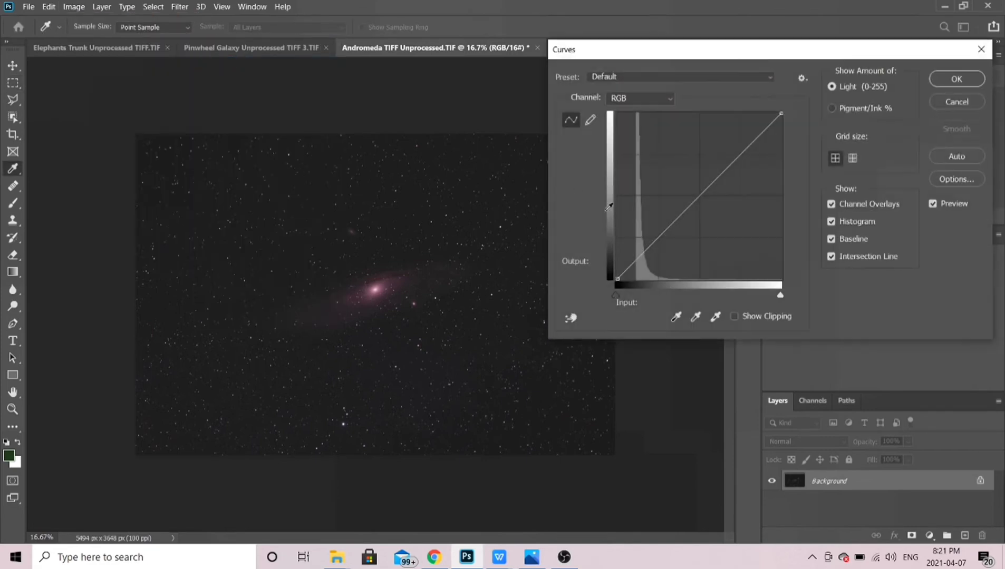
{"action": "mouse_move", "coordinate": [641, 254]}
{"action": "left_mouse_down"}
{"action": "mouse_move", "coordinate": [639, 236]}
{"action": "mouse_move", "coordinate": [639, 248]}
{"action": "left_mouse_up"}
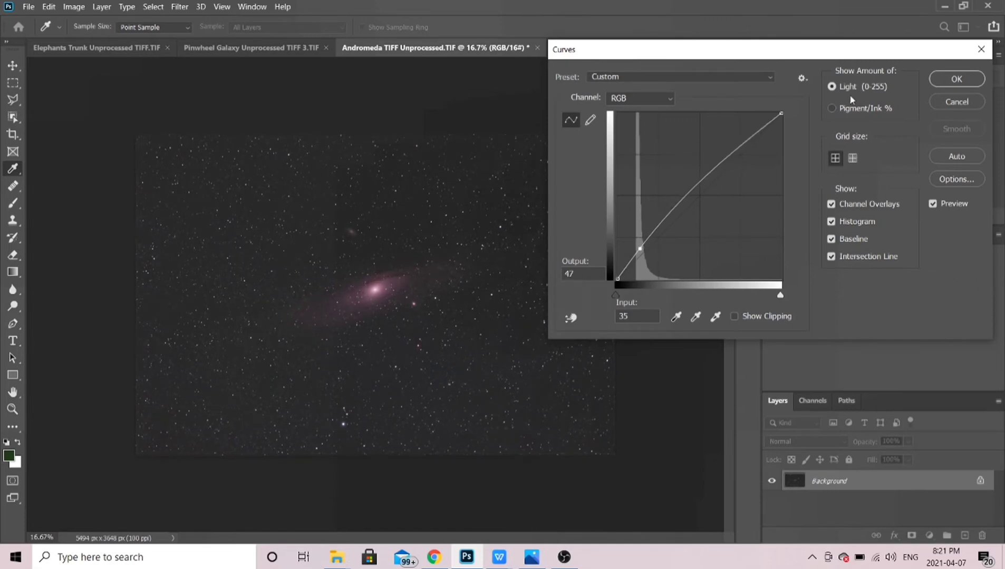
{"action": "left_click", "coordinate": [957, 77]}
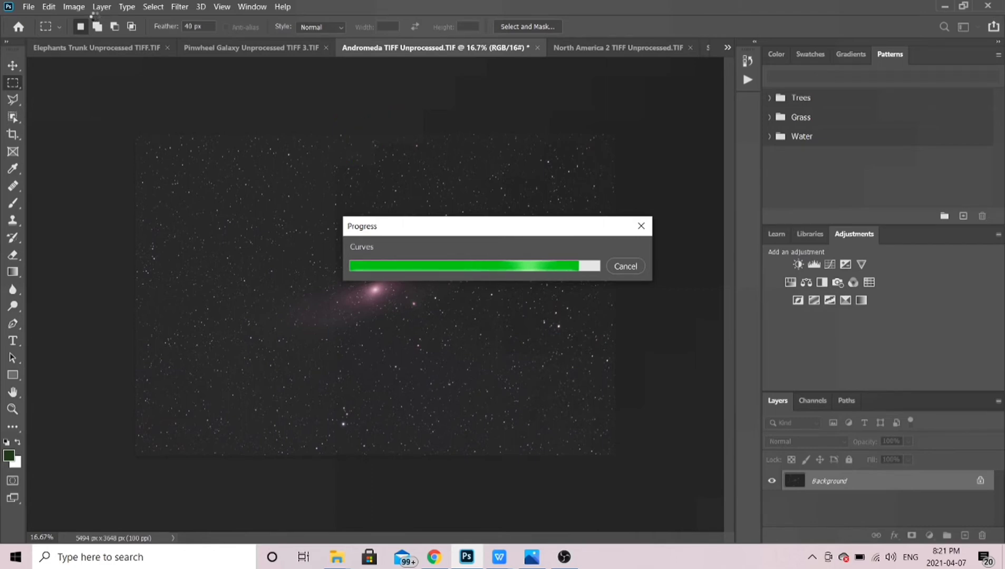
Step: Raise the contrast of the Andromeda image slightly with Brightness/Contrast, leaving the brightness at 0
{"action": "left_click", "coordinate": [74, 6]}
{"action": "mouse_move", "coordinate": [97, 40]}
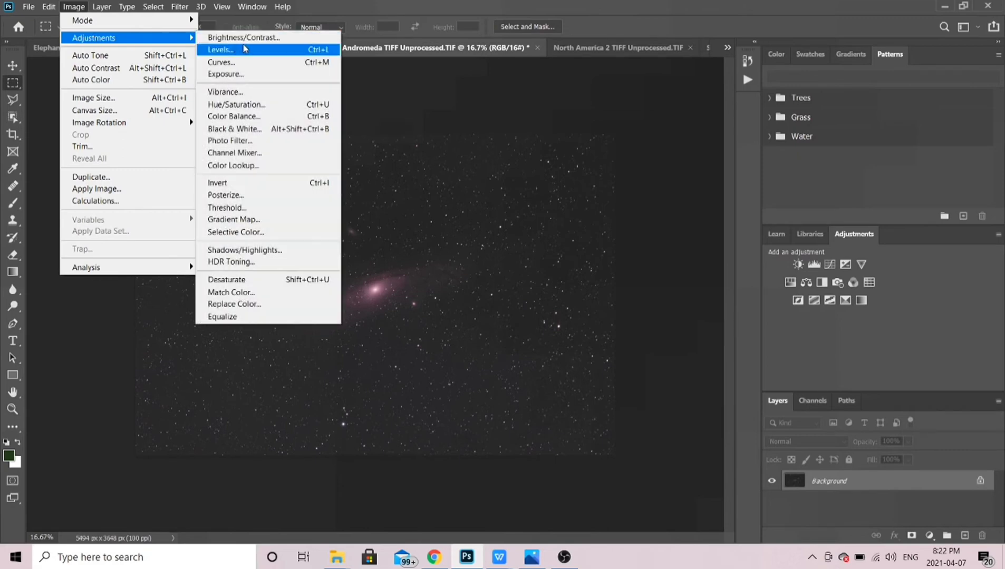
{"action": "left_click", "coordinate": [255, 38]}
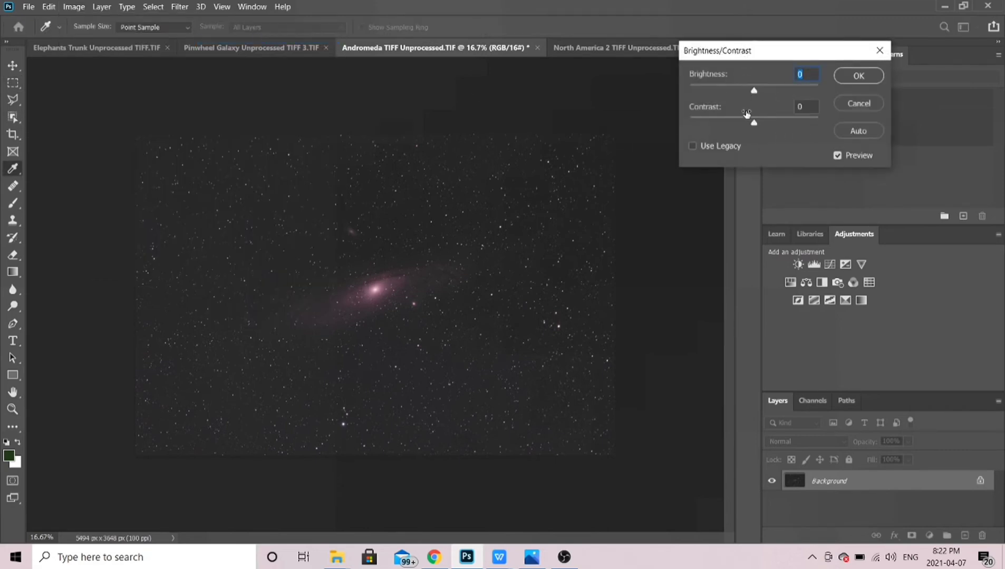
{"action": "left_click_drag", "start_coordinate": [754, 123], "coordinate": [765, 123]}
{"action": "left_click", "coordinate": [864, 76]}
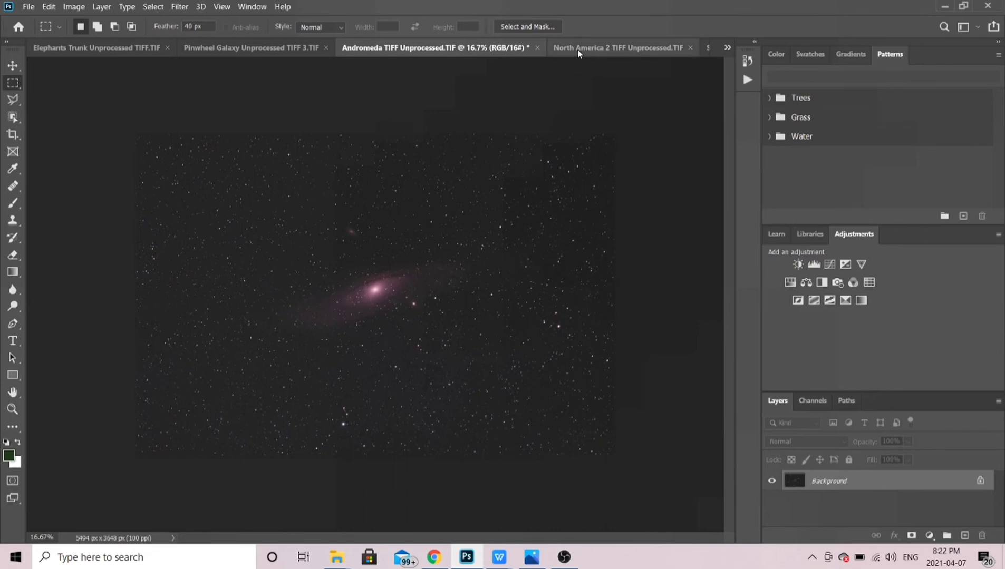
Step: Flatten the Soul Nebula image with AstroFlat Pro, raising Dark Noise Reduction to about 91
{"action": "left_click", "coordinate": [707, 48]}
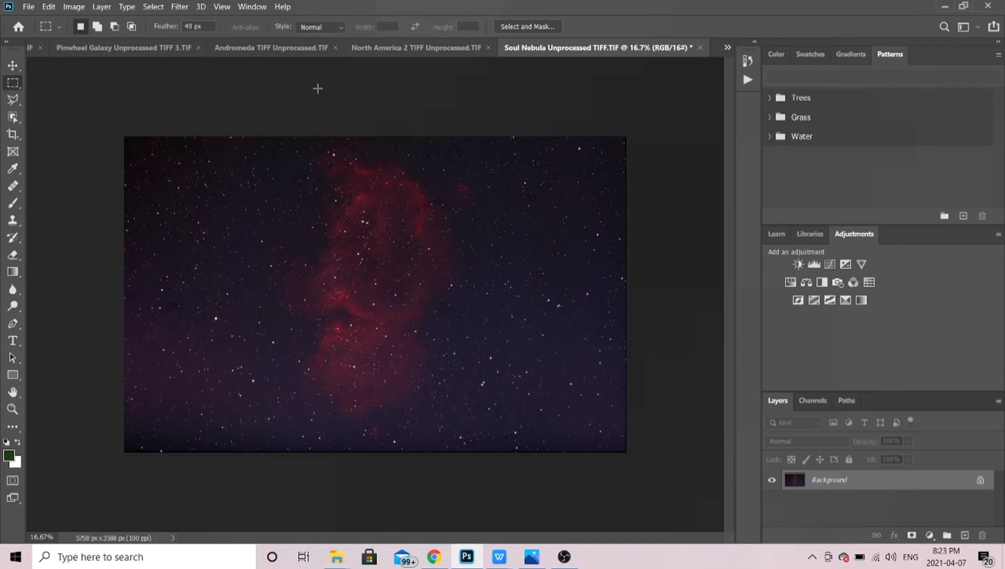
{"action": "left_click", "coordinate": [180, 7]}
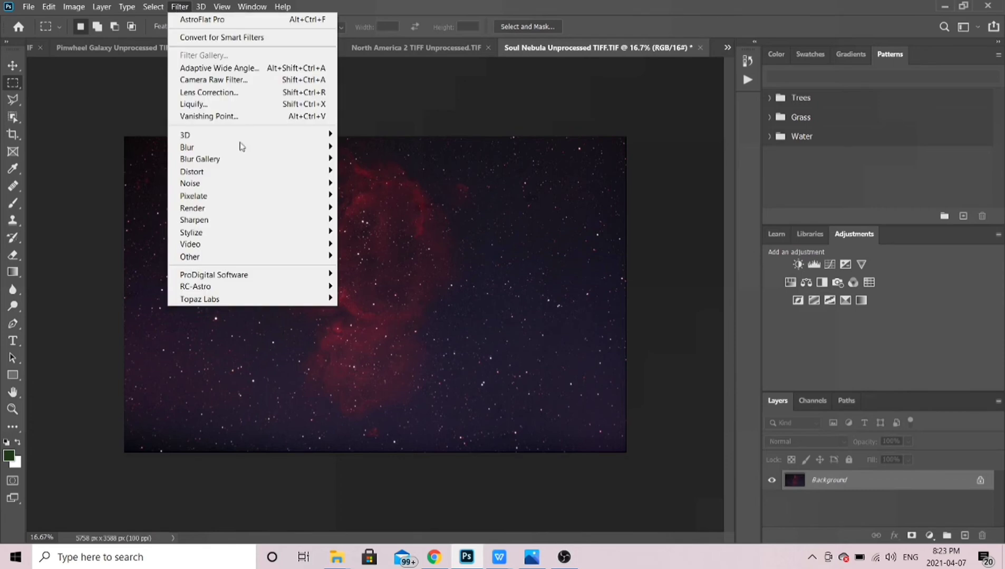
{"action": "mouse_move", "coordinate": [293, 280]}
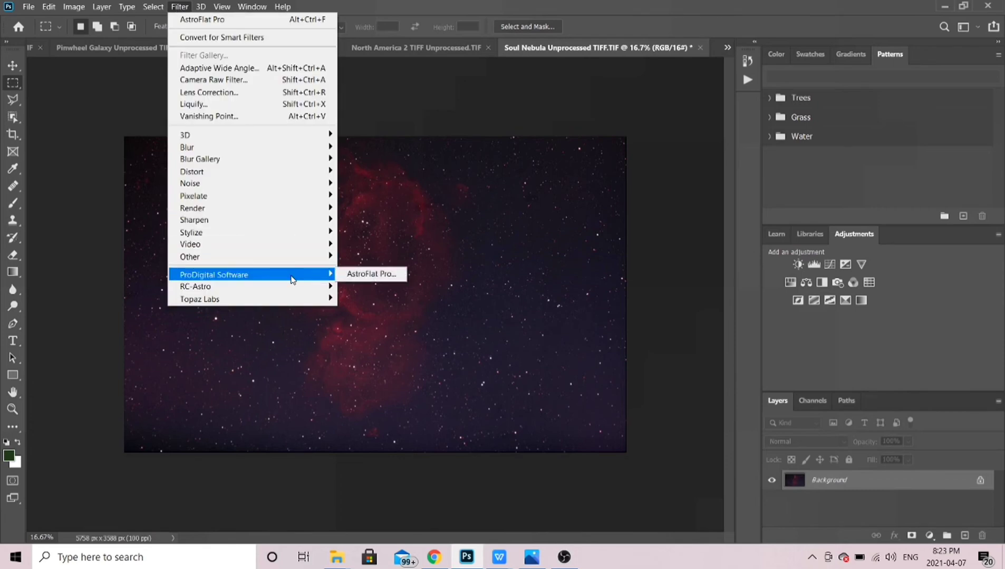
{"action": "left_click", "coordinate": [381, 274]}
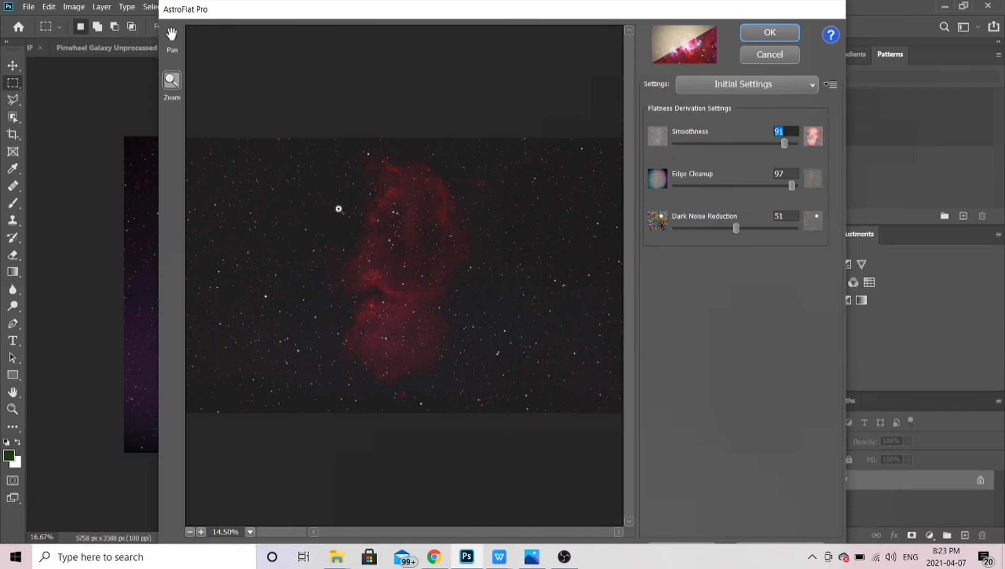
{"action": "left_click_drag", "start_coordinate": [740, 225], "coordinate": [784, 233]}
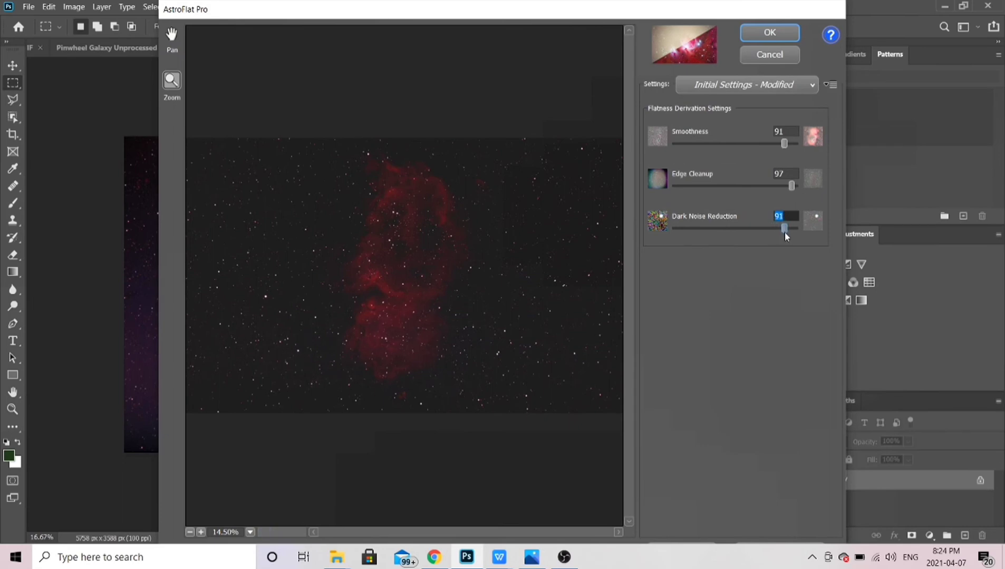
{"action": "left_click_drag", "start_coordinate": [785, 233], "coordinate": [785, 234]}
{"action": "left_click", "coordinate": [768, 37]}
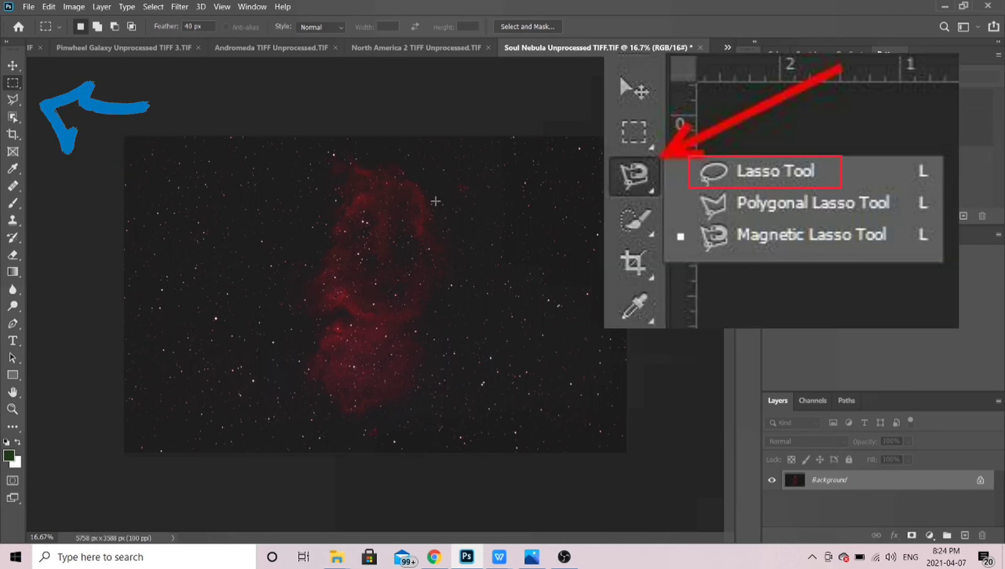
Step: Return to the Pinwheel Galaxy image to view its flattened version
{"action": "left_click", "coordinate": [185, 7]}
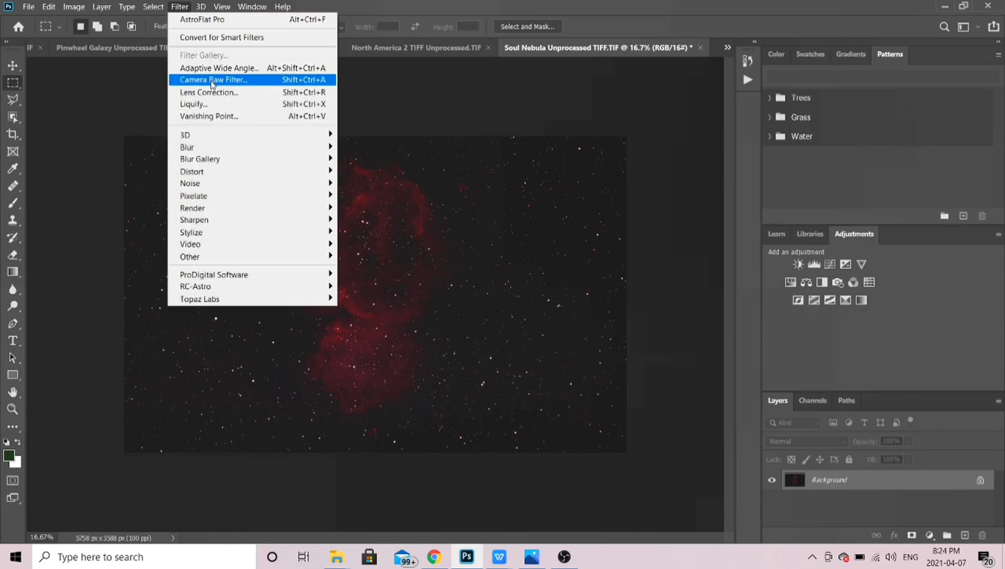
{"action": "left_click", "coordinate": [113, 95]}
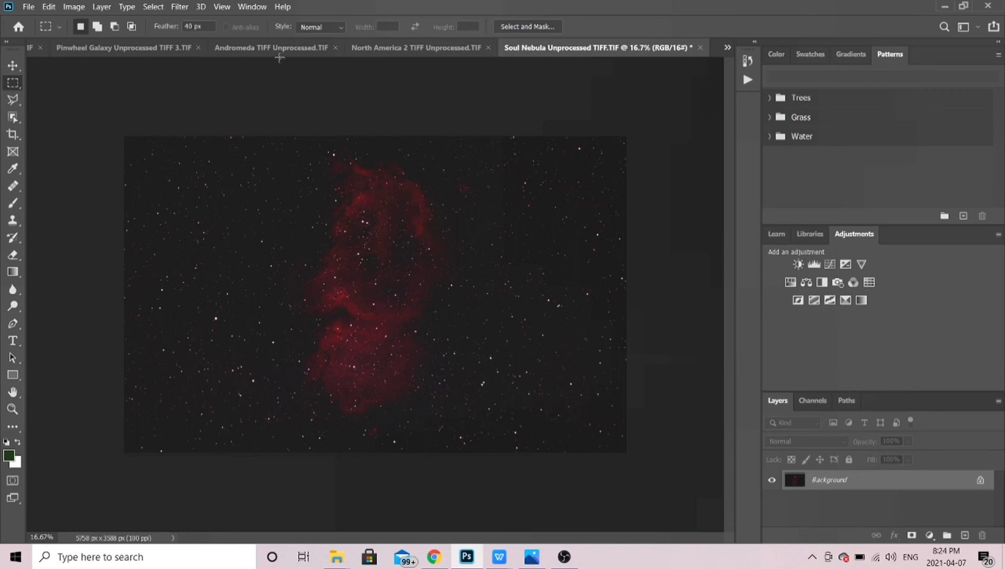
{"action": "left_click", "coordinate": [123, 50]}
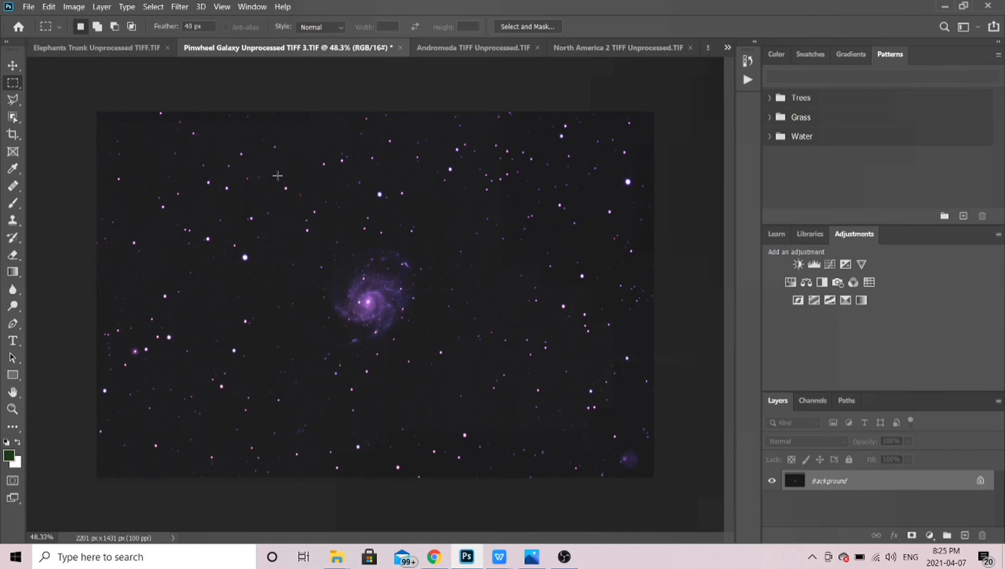